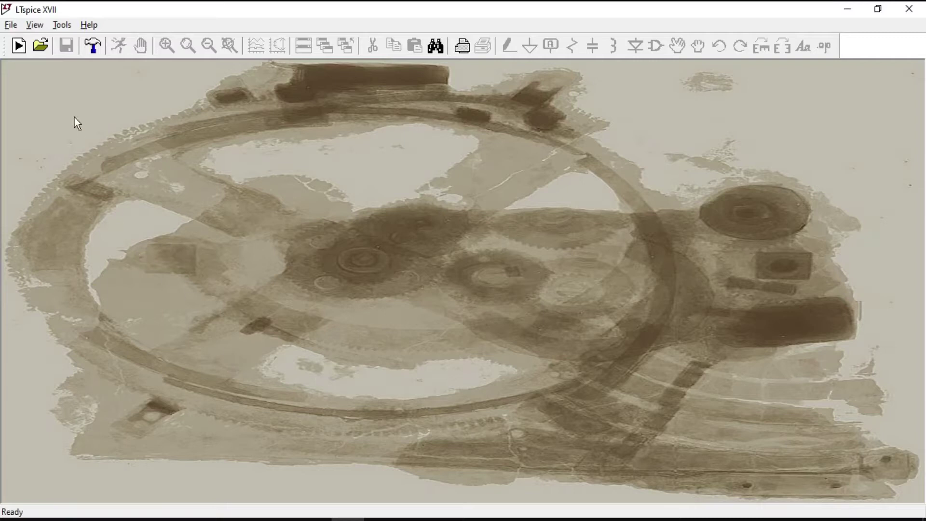
- Create a new empty schematic, Draft1, from the New Schematic toolbar button
click(21, 47)
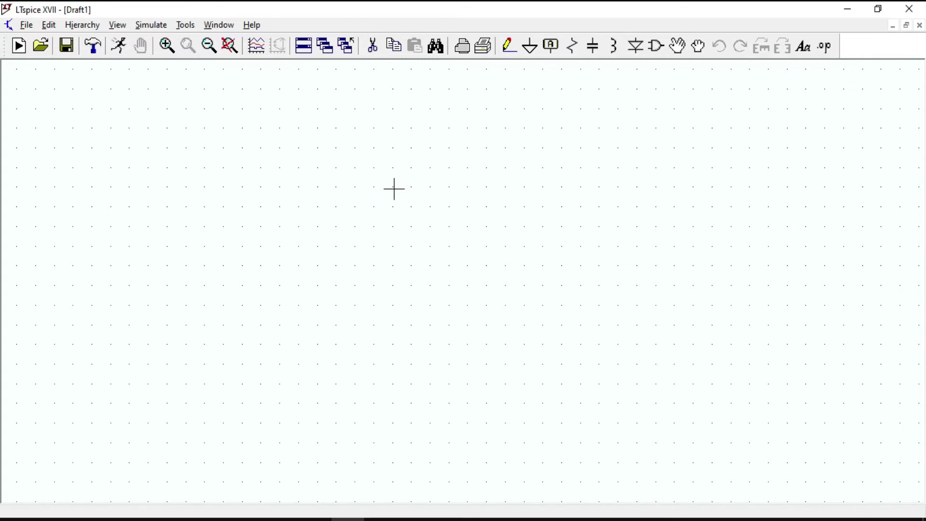
- Open the 'Biased Clipped diode' schematic file and close the empty Draft1 window
click(26, 24)
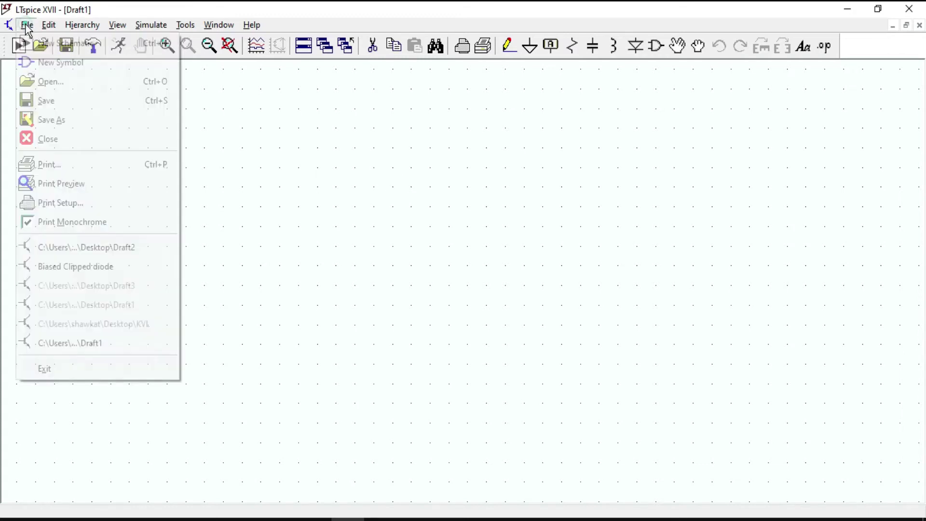
click(33, 80)
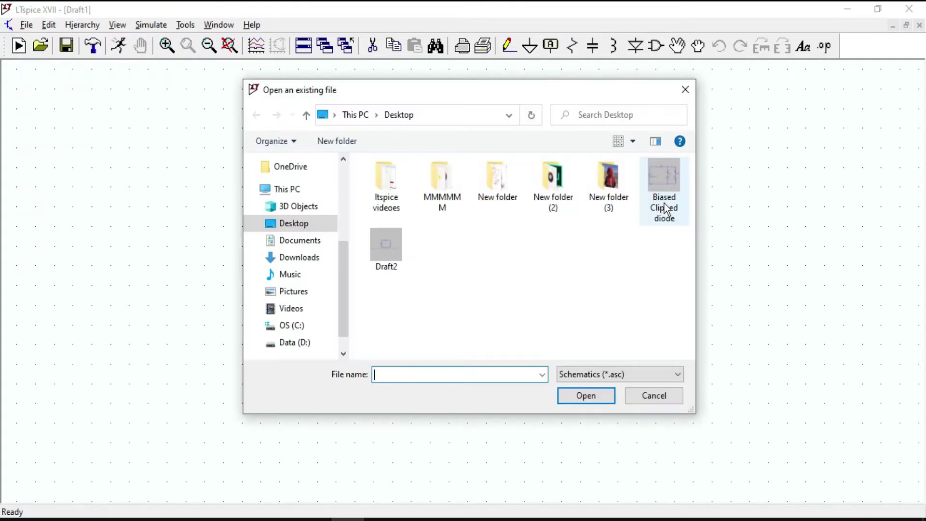
click(661, 182)
click(587, 394)
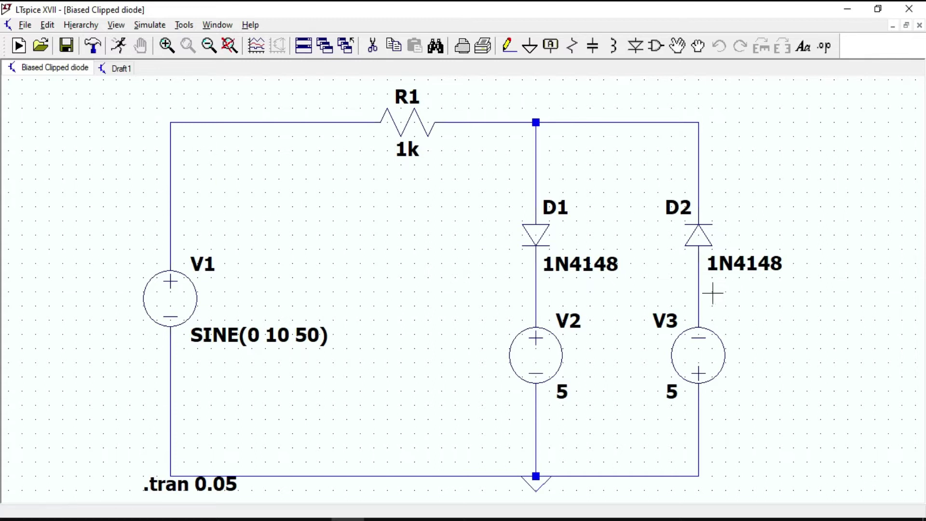
right_click(118, 70)
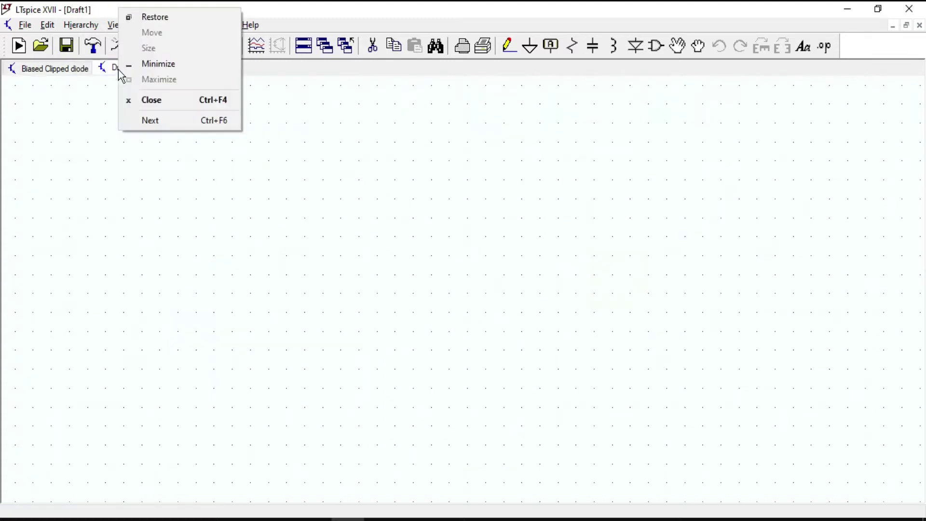
click(146, 102)
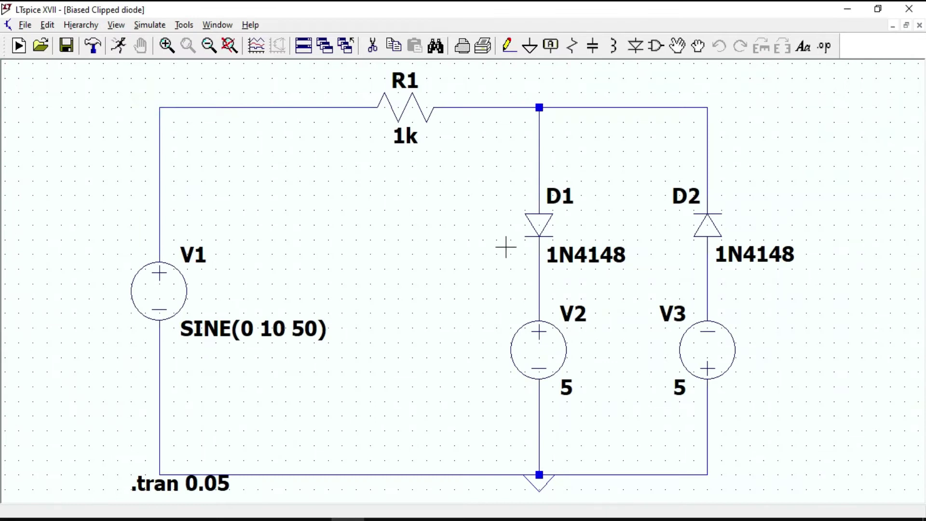
- Run the biased clipper simulation, plot V(n002) above D2, and maximize the schematic
click(119, 46)
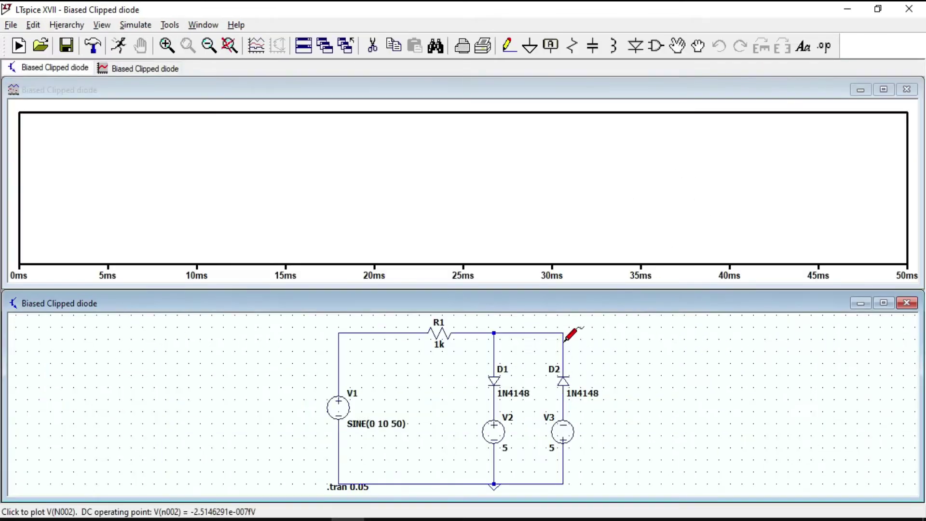
click(563, 342)
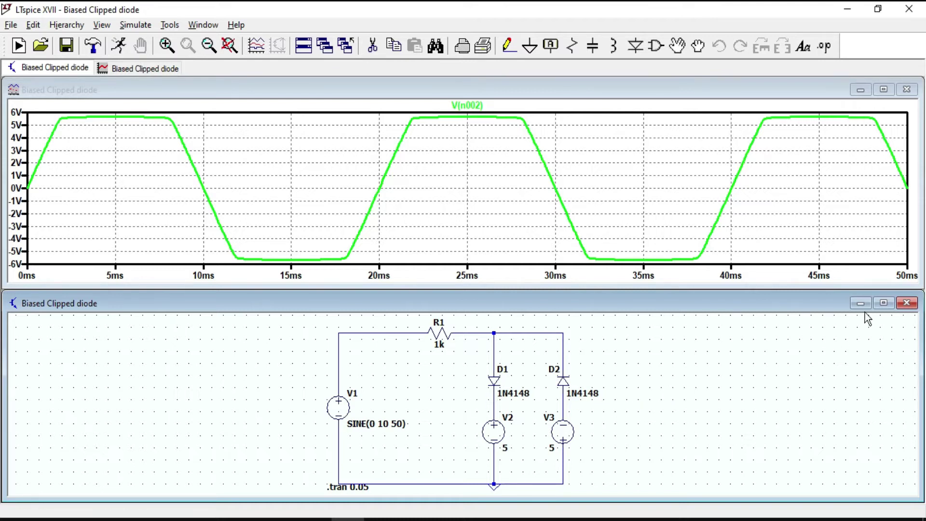
click(883, 303)
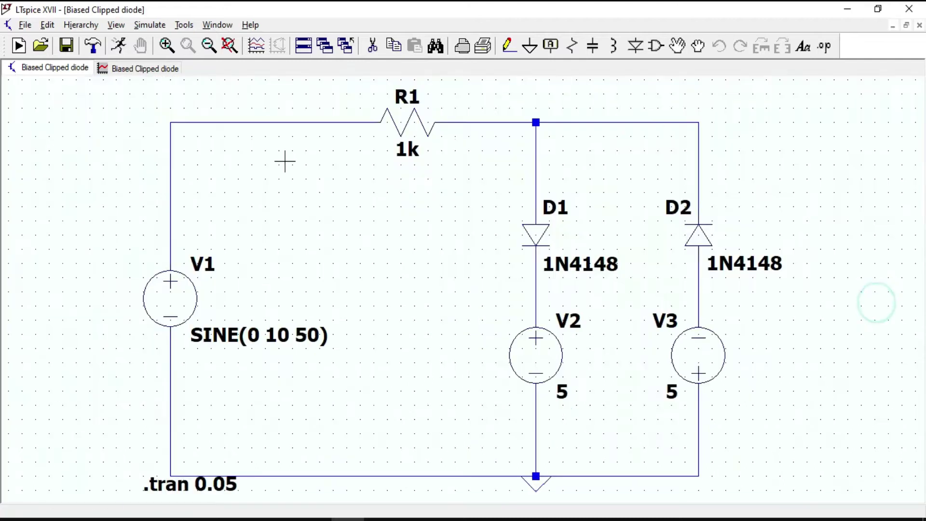
- Start another new schematic and place voltage source V1
click(19, 46)
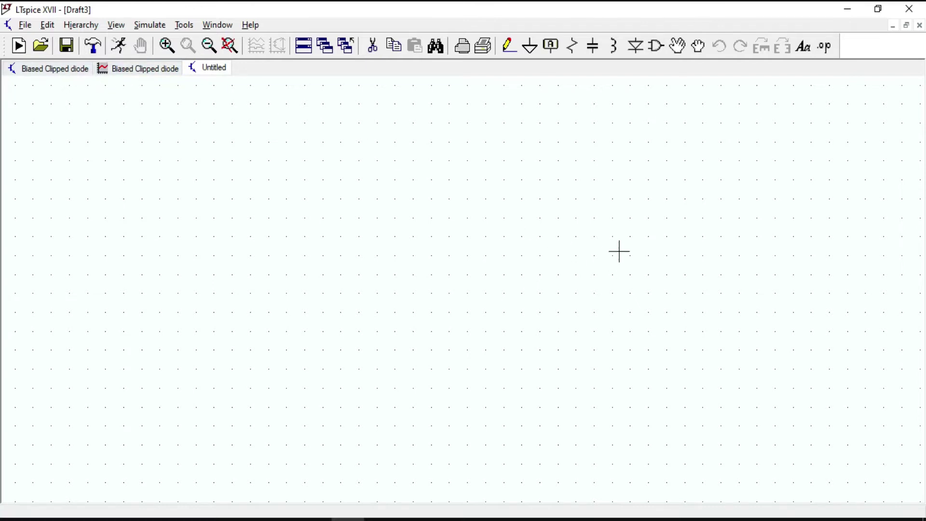
click(656, 46)
text(vol)
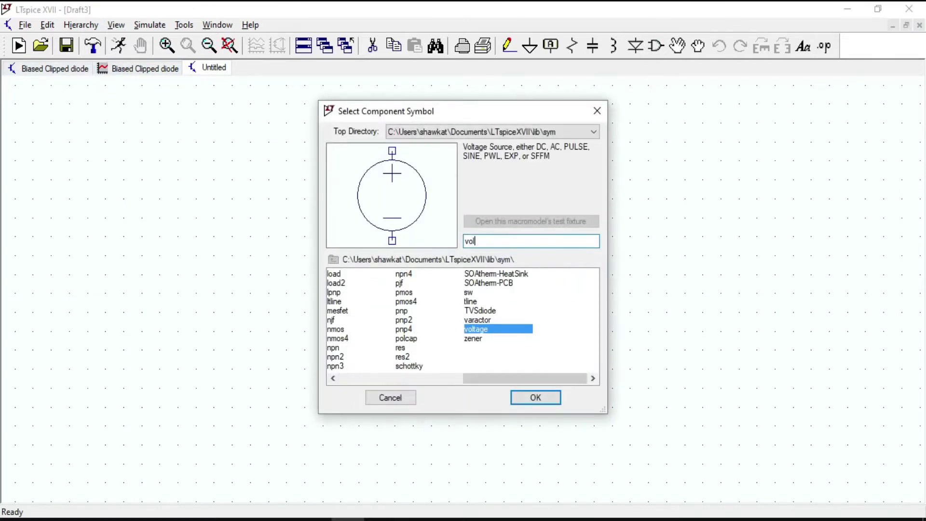
key(Return)
click(200, 303)
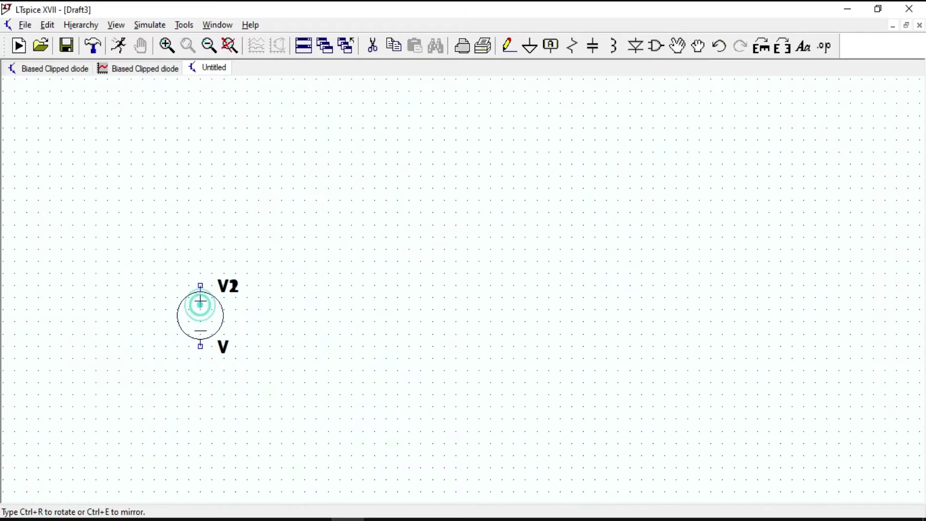
key(Escape)
- Place a horizontal resistor R1 above and to the right of V1
click(572, 46)
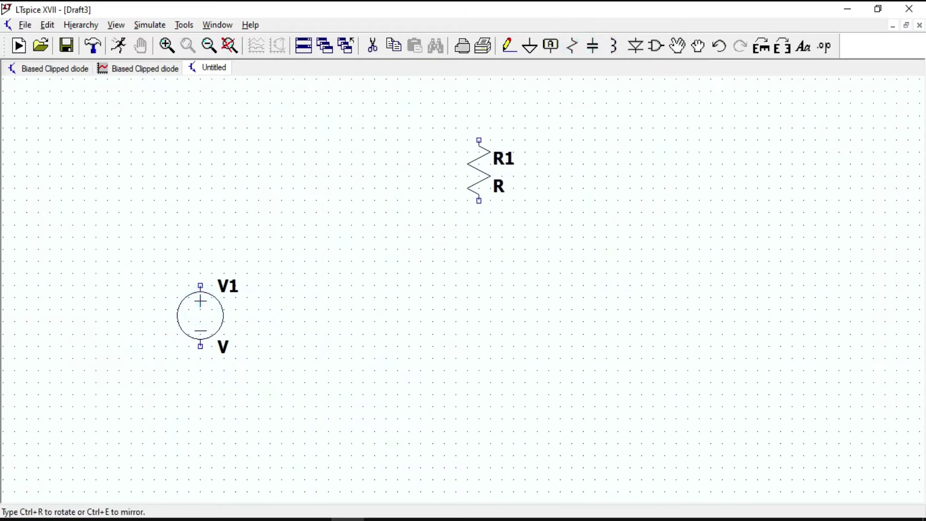
key(ctrl+r)
click(415, 192)
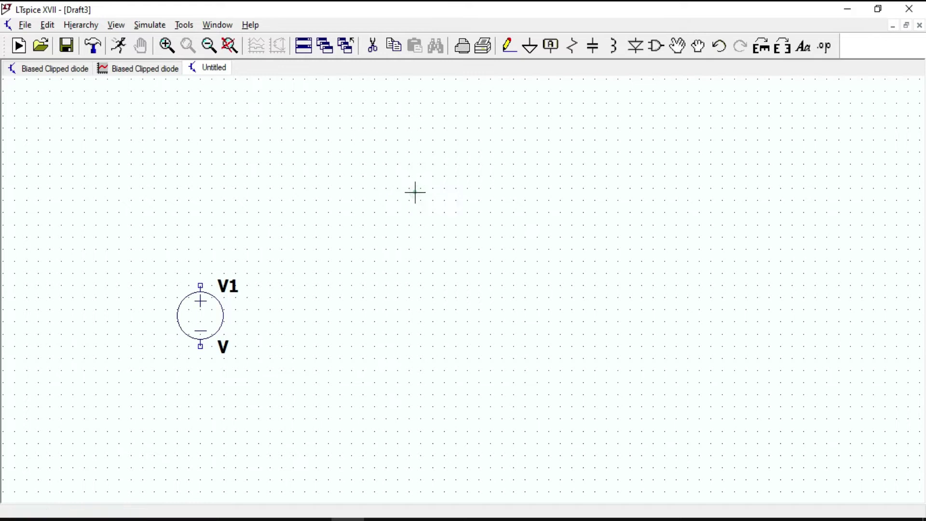
key(Escape)
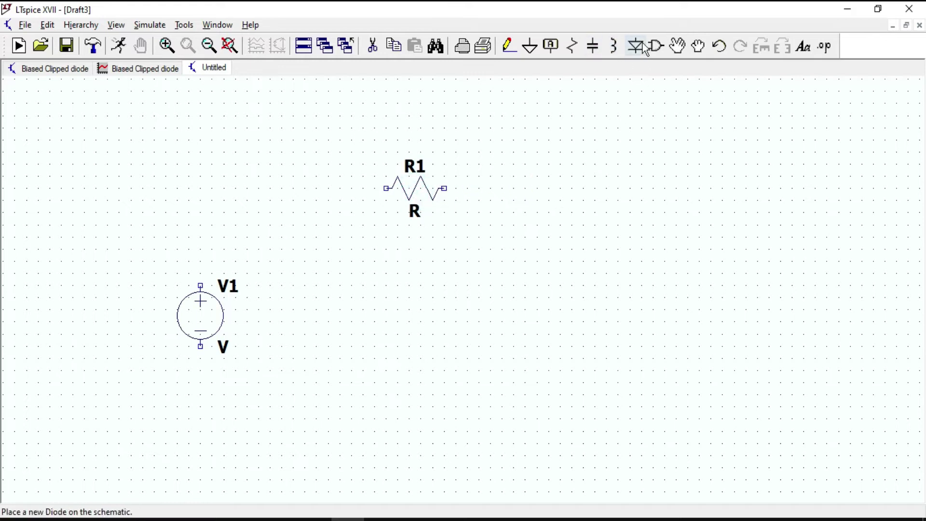
- Place Zener diode D1 right of R1 and an inverted Zener D2 below it
click(659, 48)
text(ze)
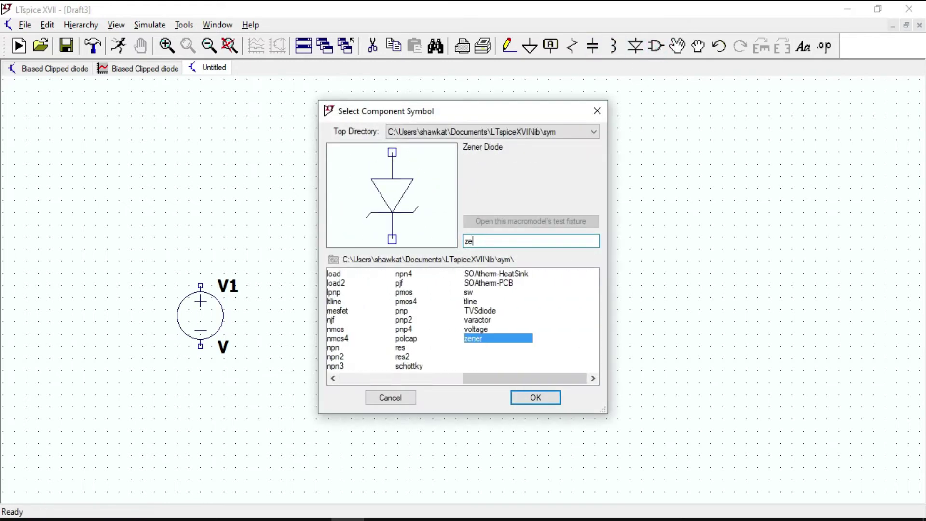
key(Return)
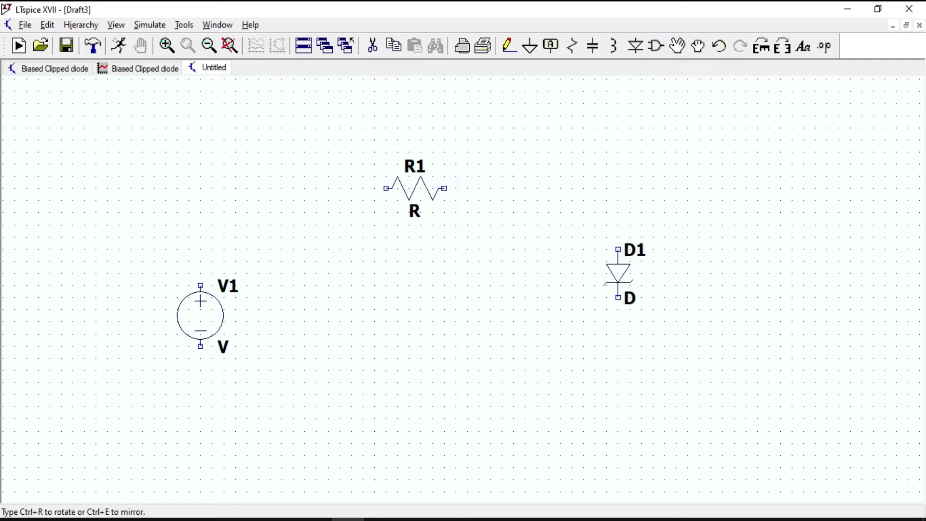
click(614, 271)
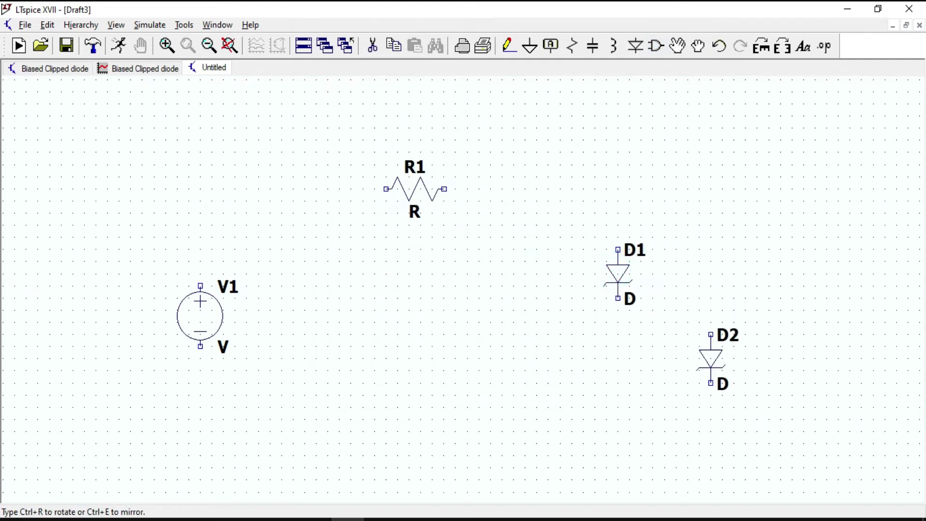
key(ctrl+r)
key(ctrl+r)
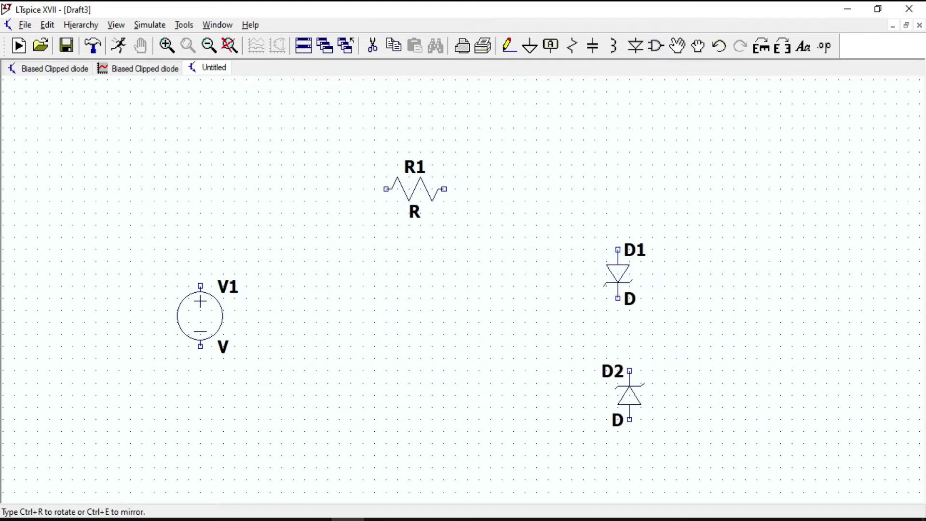
click(618, 395)
key(Escape)
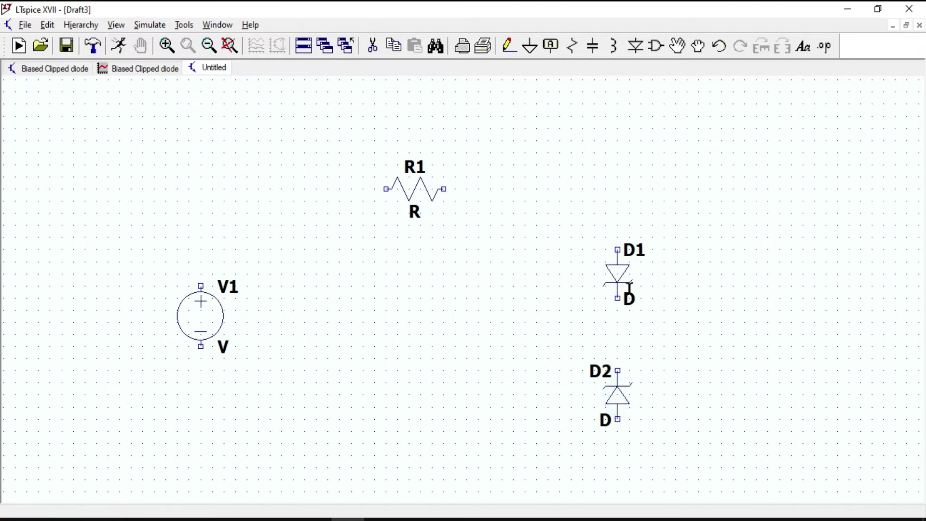
- Wire V1, R1, D1 and D2 into a closed series loop
click(509, 46)
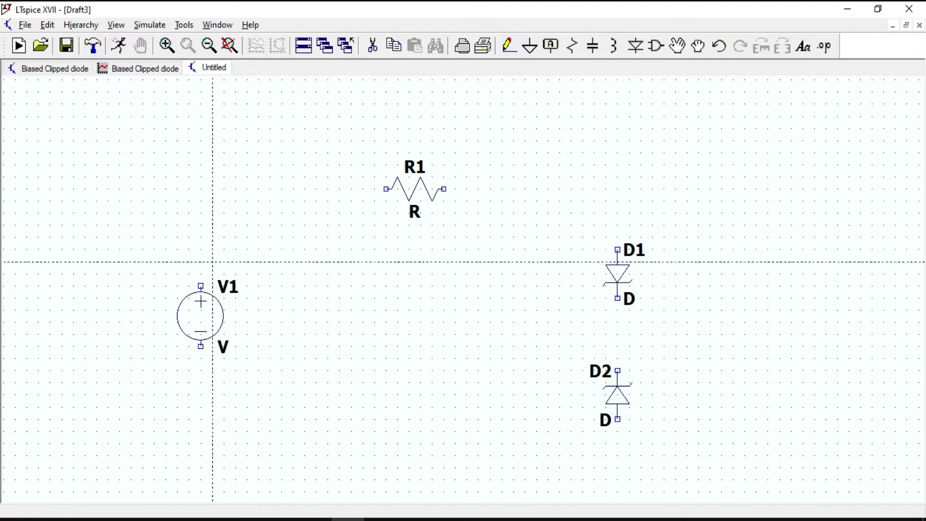
click(201, 286)
click(201, 189)
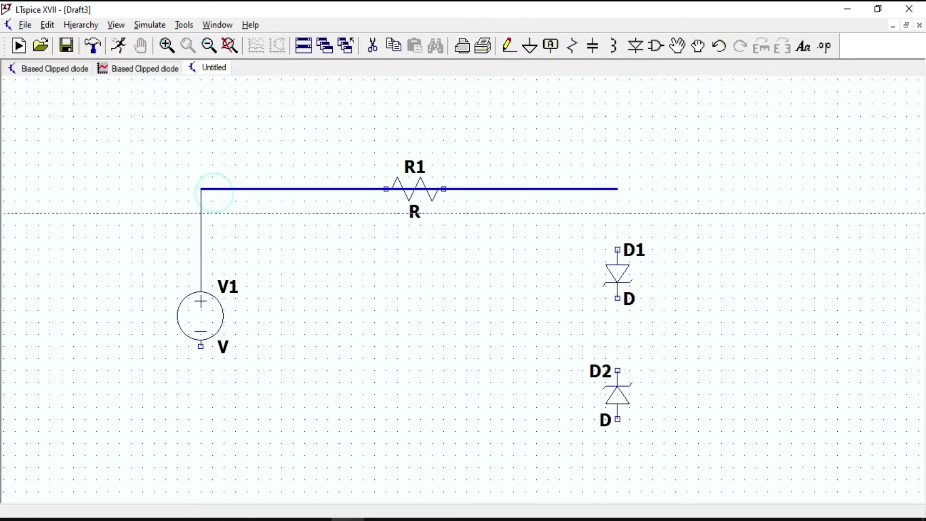
click(617, 211)
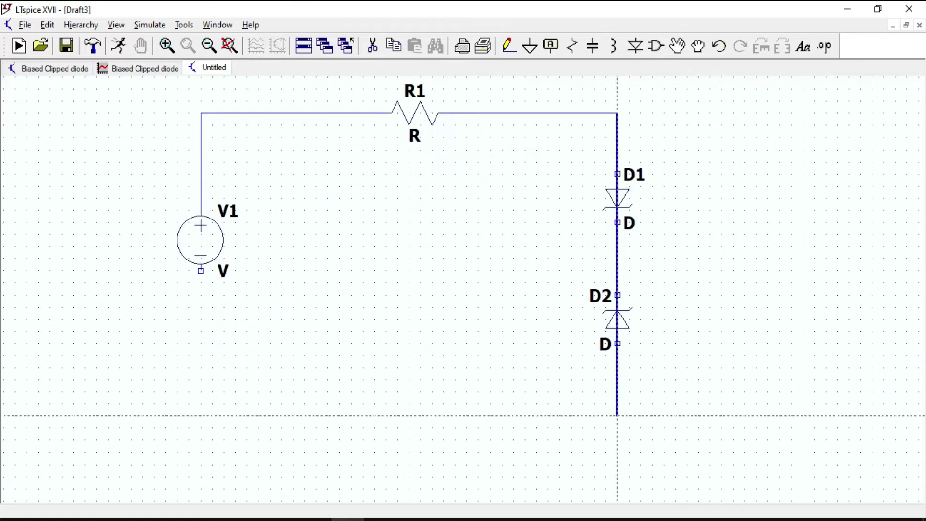
click(620, 414)
click(200, 379)
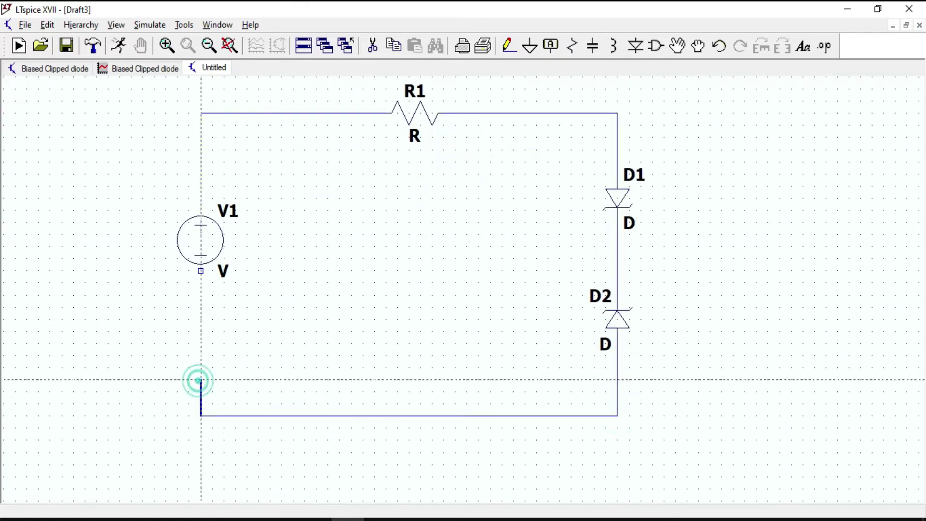
click(201, 271)
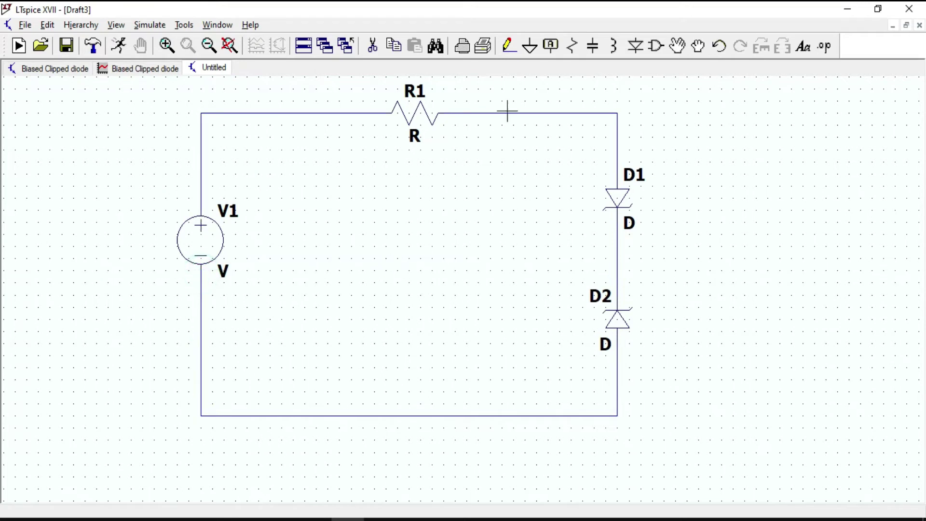
- Place a ground at the loop's bottom-right corner
click(531, 46)
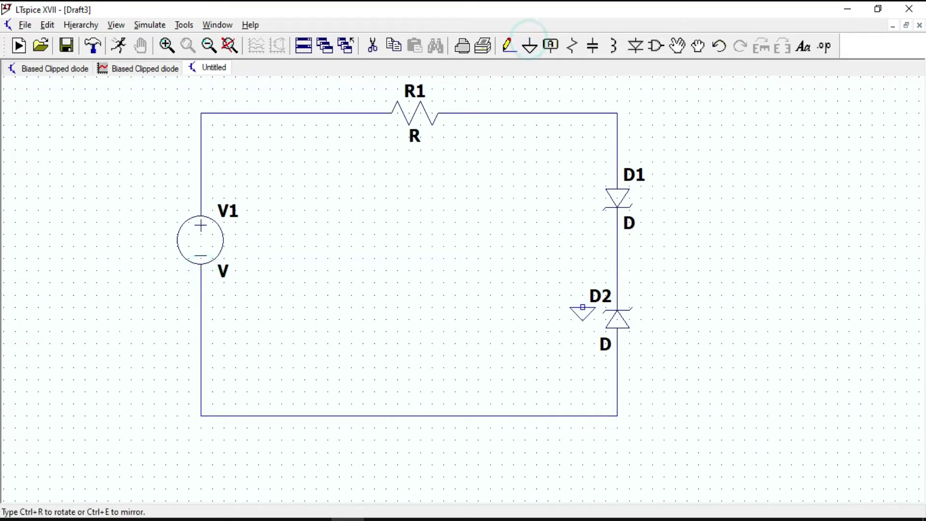
click(617, 416)
key(Escape)
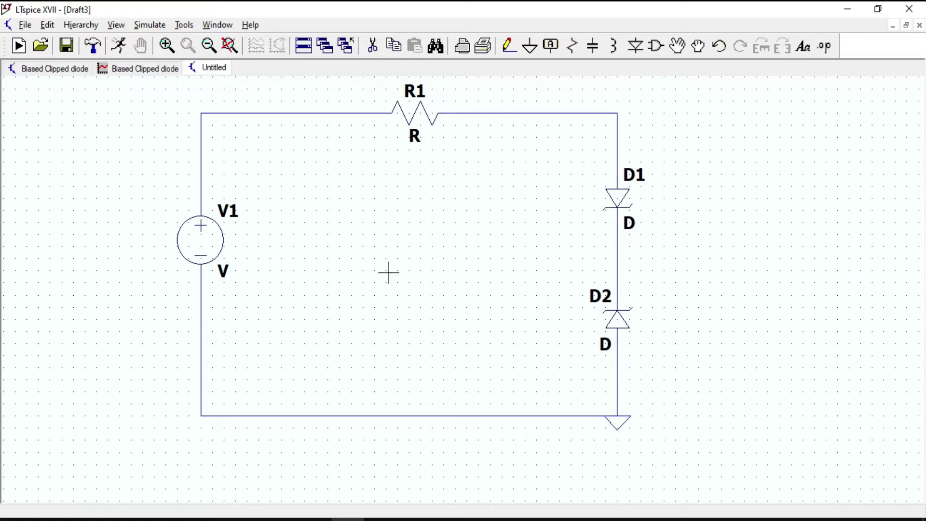
- Configure V1 as SINE(0 10 50): 10 V amplitude at 50 Hz
right_click(221, 249)
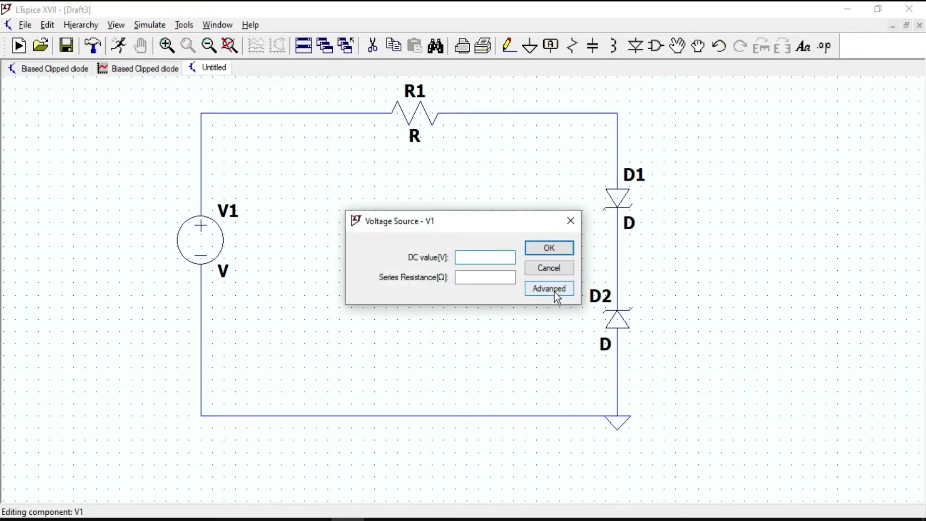
click(554, 289)
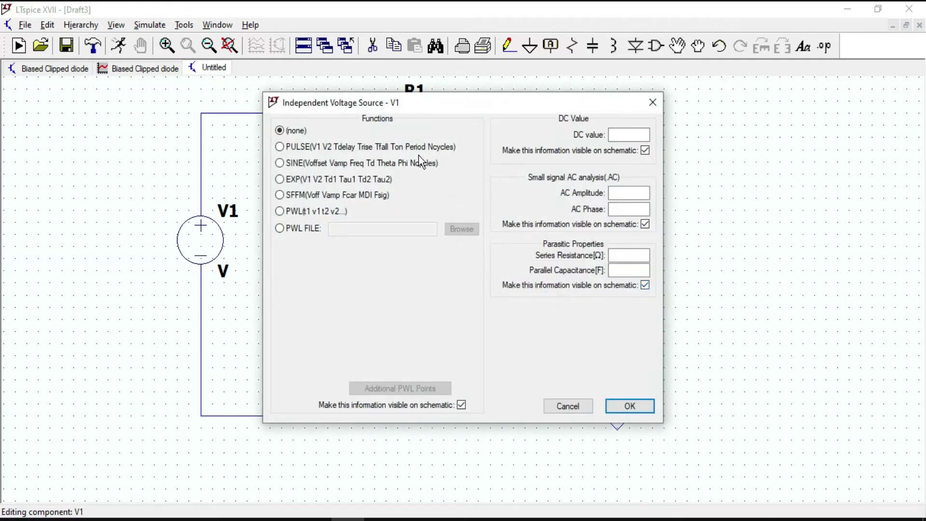
click(402, 166)
click(436, 276)
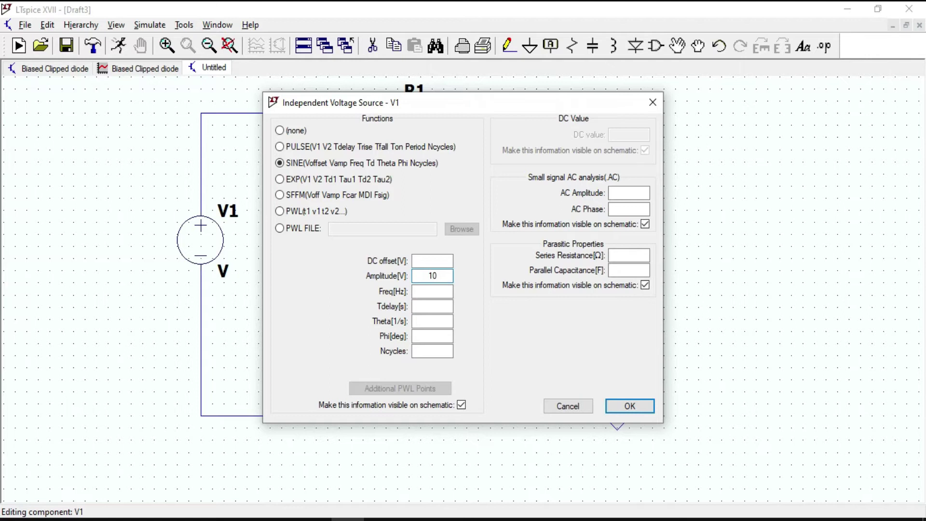
click(432, 287)
click(642, 409)
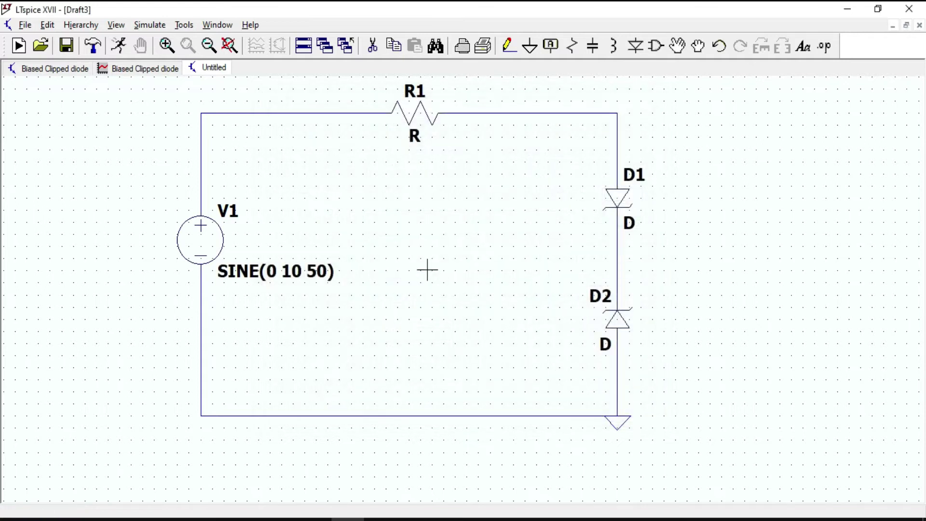
- Set R1 to 1k, then browse D1's diode model list without changing it
right_click(423, 121)
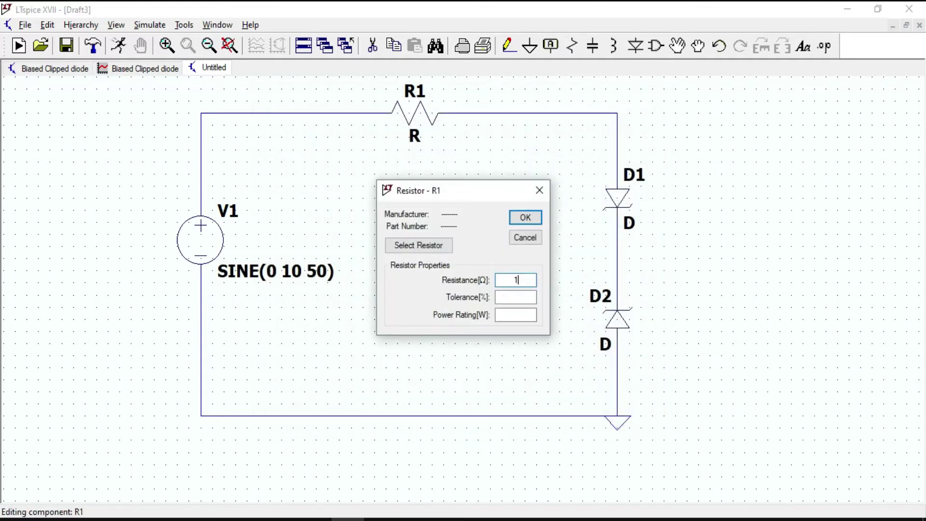
key(Return)
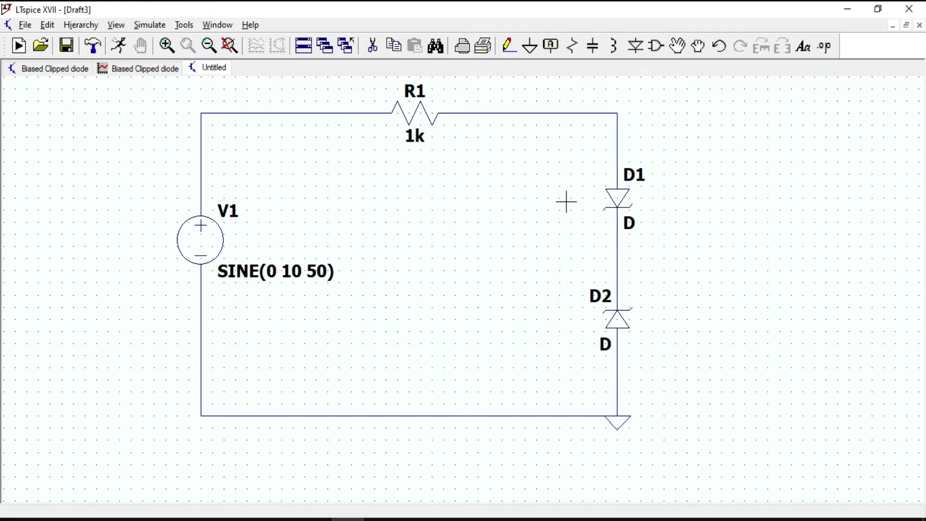
right_click(621, 199)
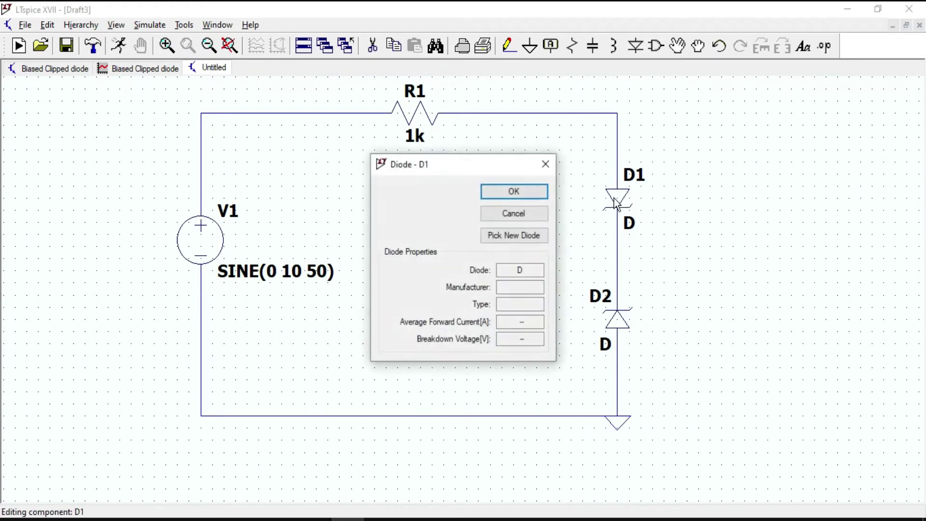
click(505, 237)
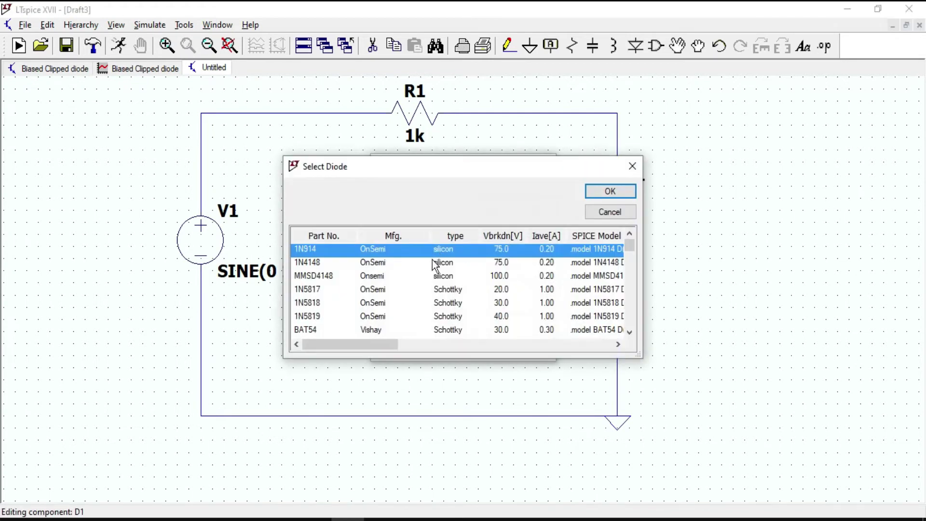
scroll(435, 265, down, 3)
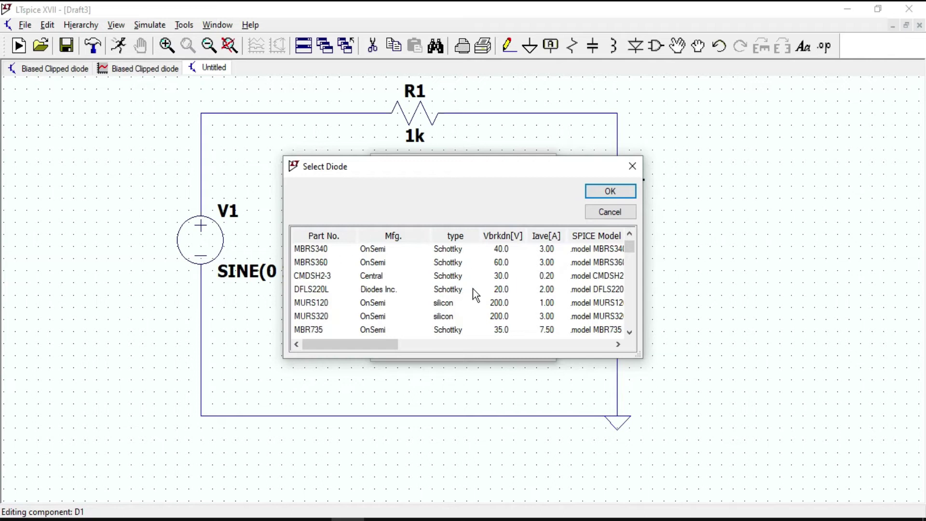
click(610, 212)
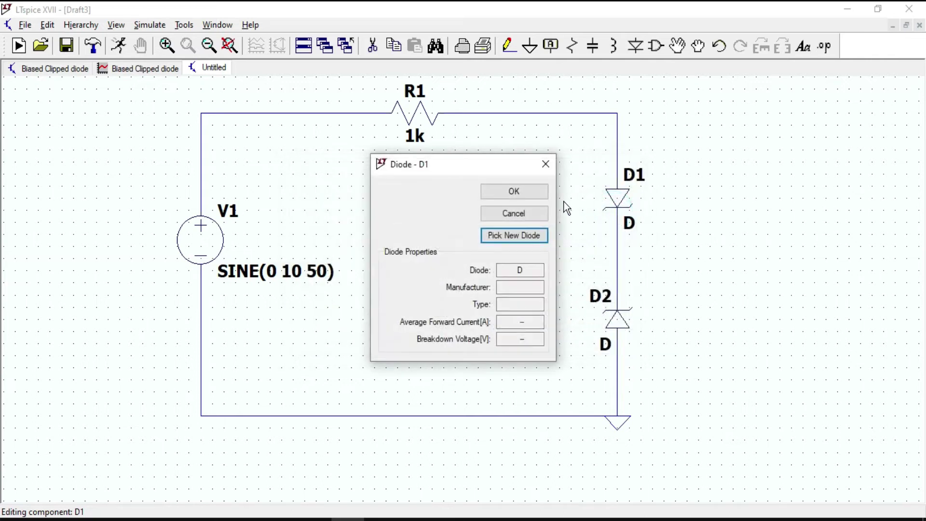
click(546, 165)
- Review the Biased Clipped diode plot and schematic, then return to Draft3
click(136, 69)
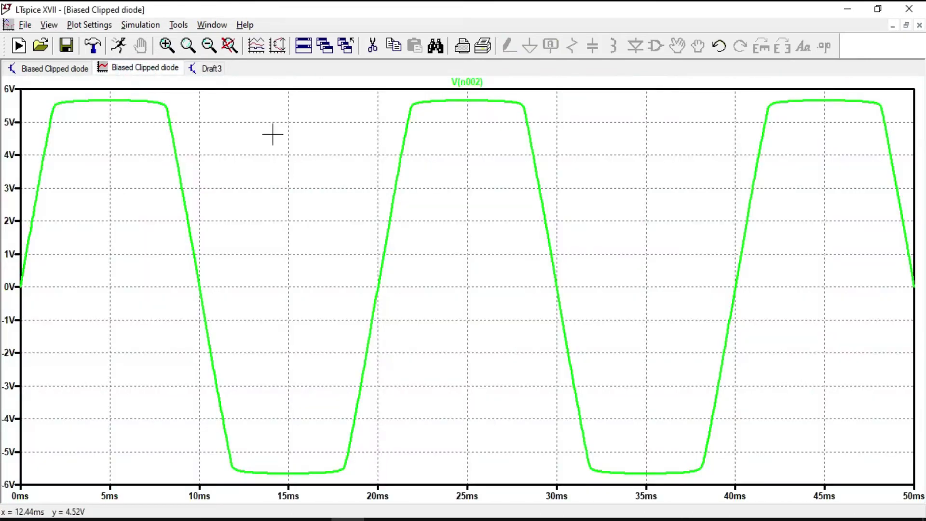
click(36, 68)
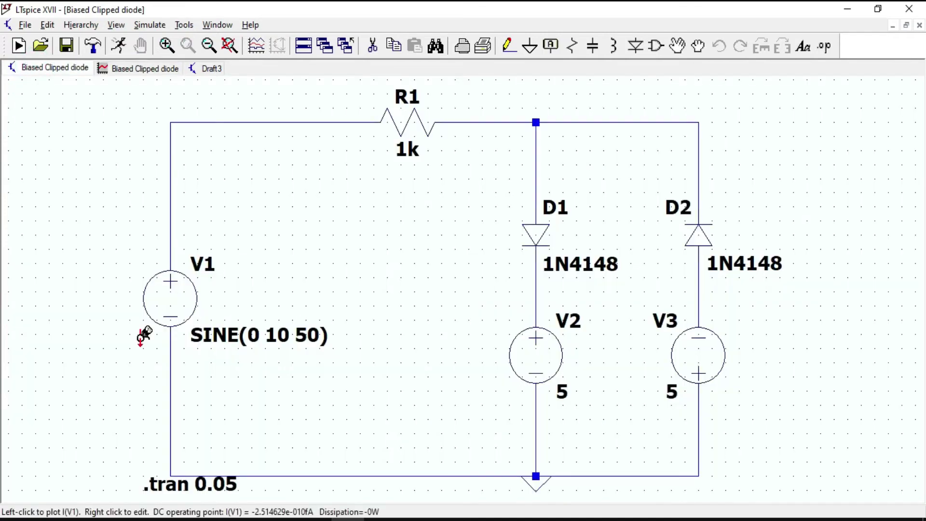
click(211, 70)
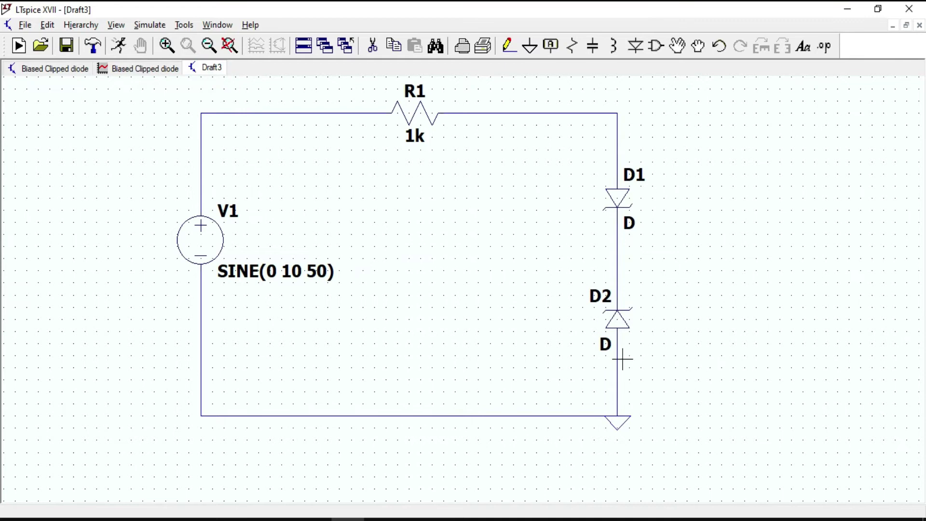
- Paste the '.MODEL D1_Z D' directive (IS=660n, BV=4.928) as SPICE text
click(824, 46)
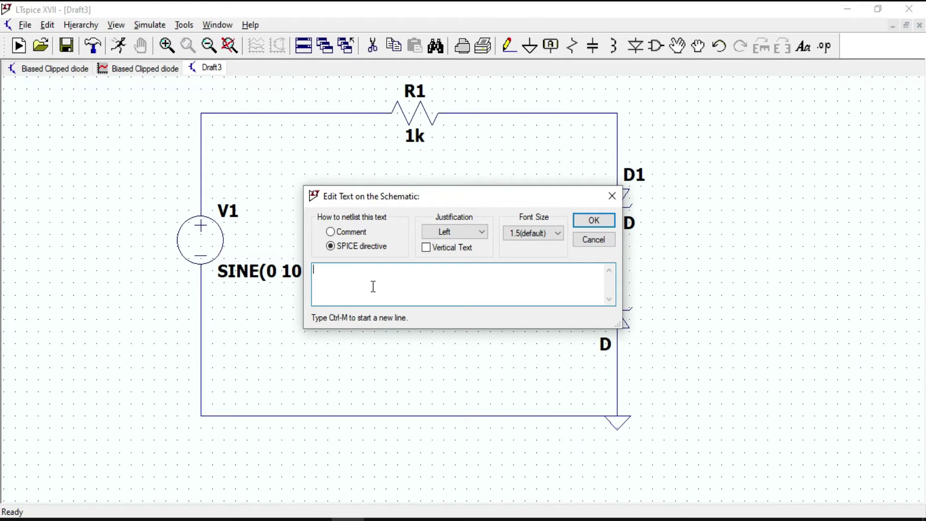
text(CJO=37.0p M=0.333 N=2.41 TT=7.0n Vpk=5.0V Iave=2.00A mfg=DiodesInc type=silicon ))
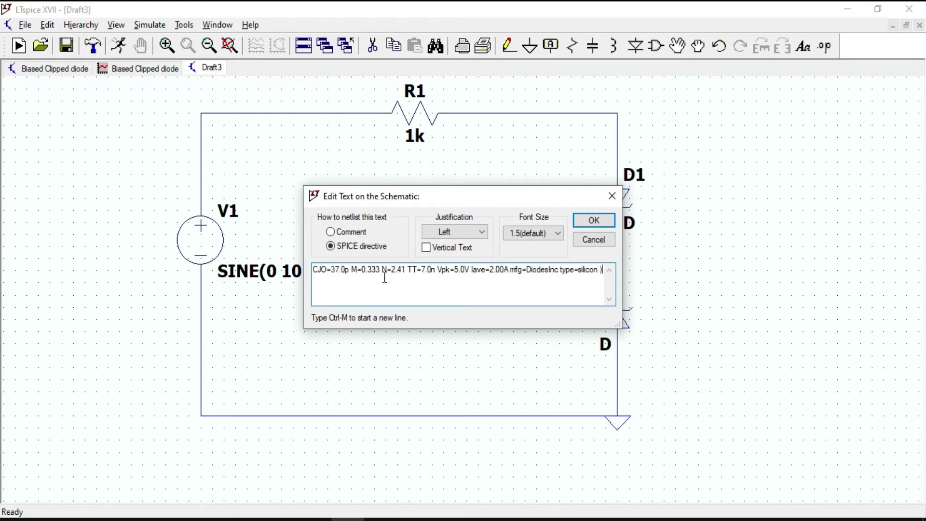
click(593, 220)
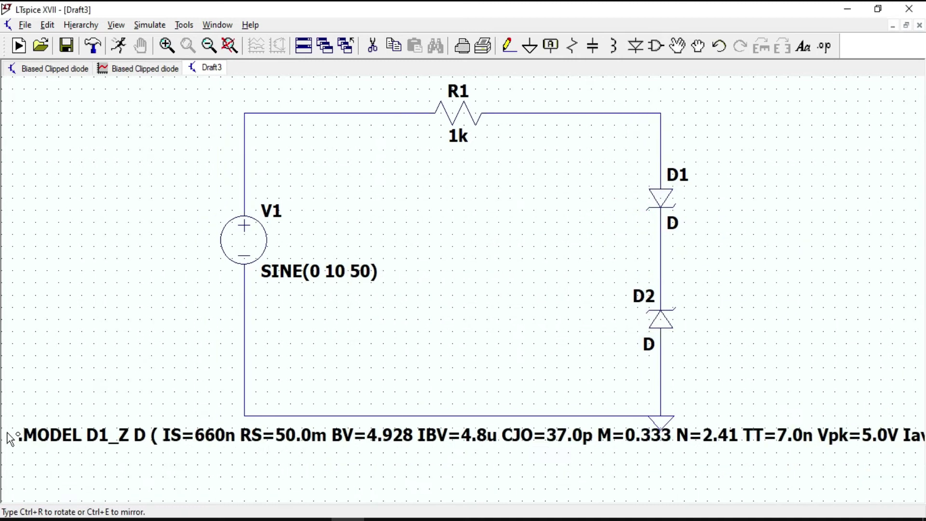
- Place the .MODEL directive below the circuit and change D1's model to D1_Z
click(17, 441)
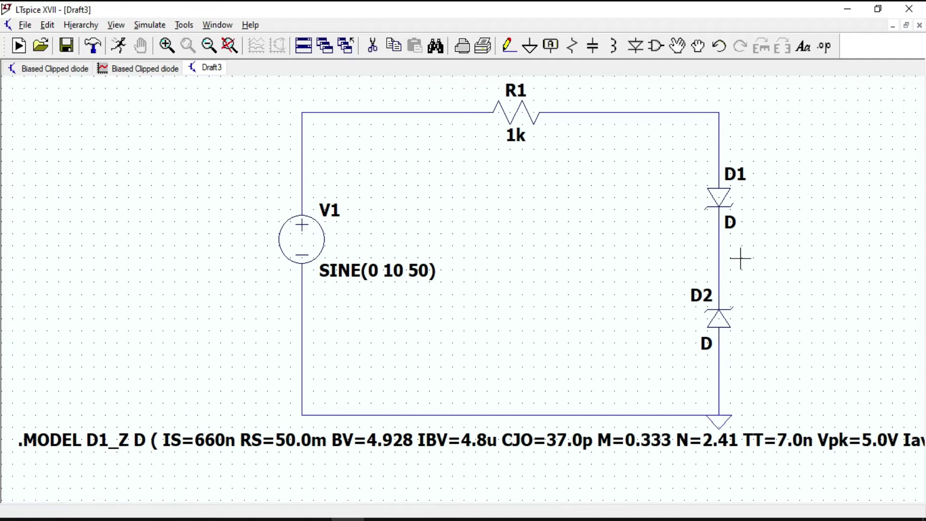
right_click(732, 225)
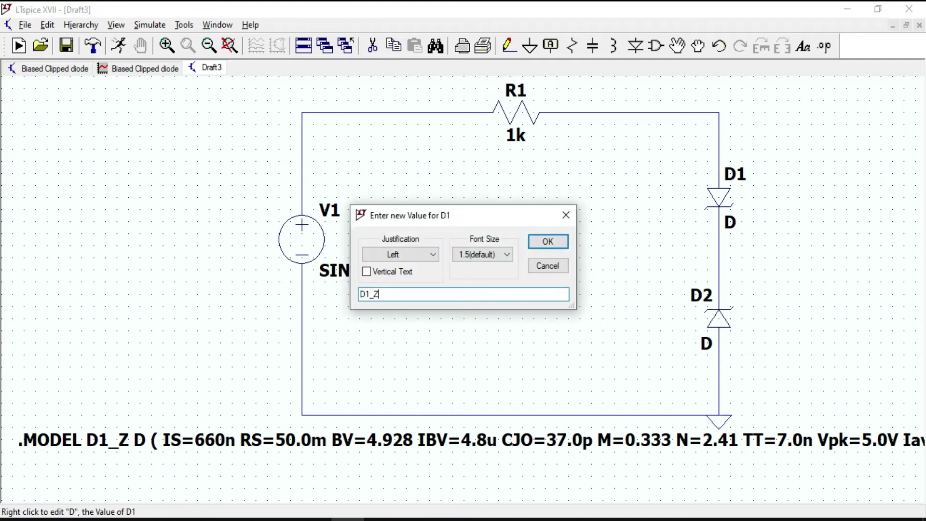
click(550, 242)
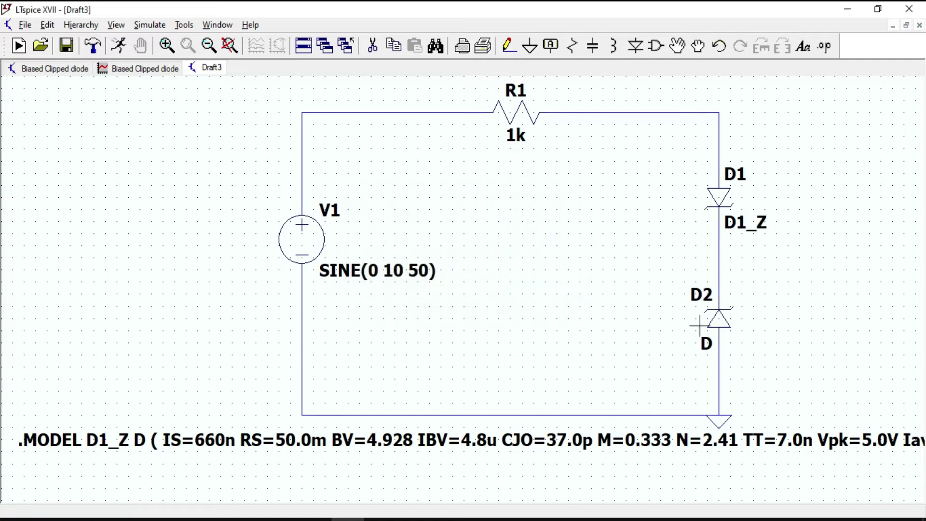
- Change D2's model value from D to D1_Z
right_click(705, 343)
click(442, 292)
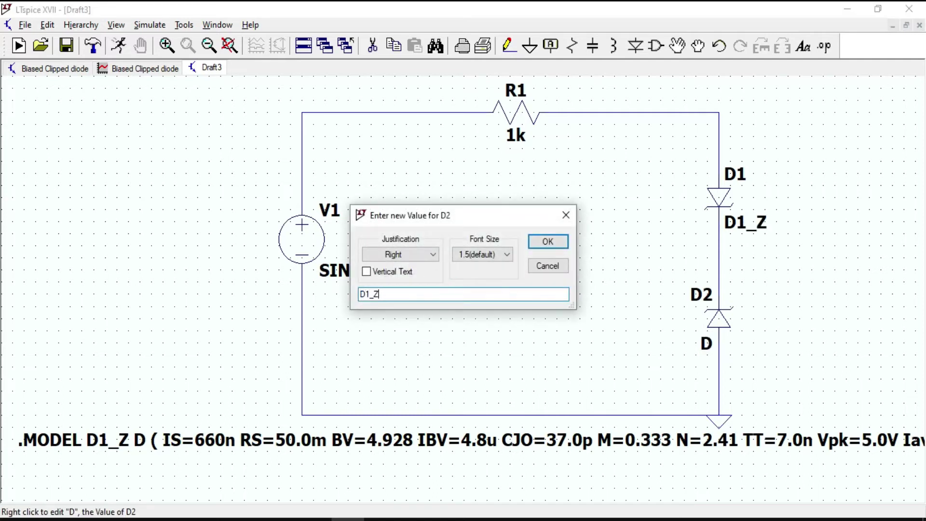
click(554, 241)
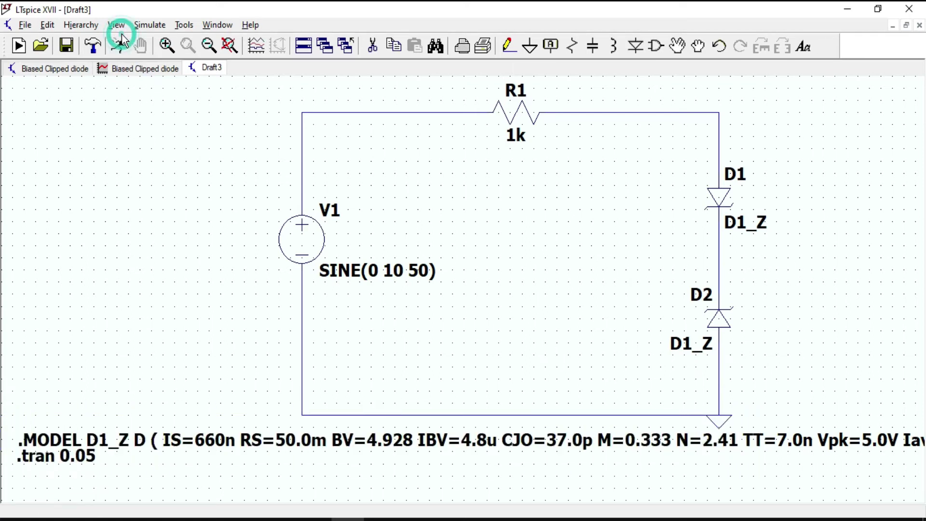
- Simulate Draft3 and probe the diode node to plot V(n002), clipped near ±5.6 V
click(119, 49)
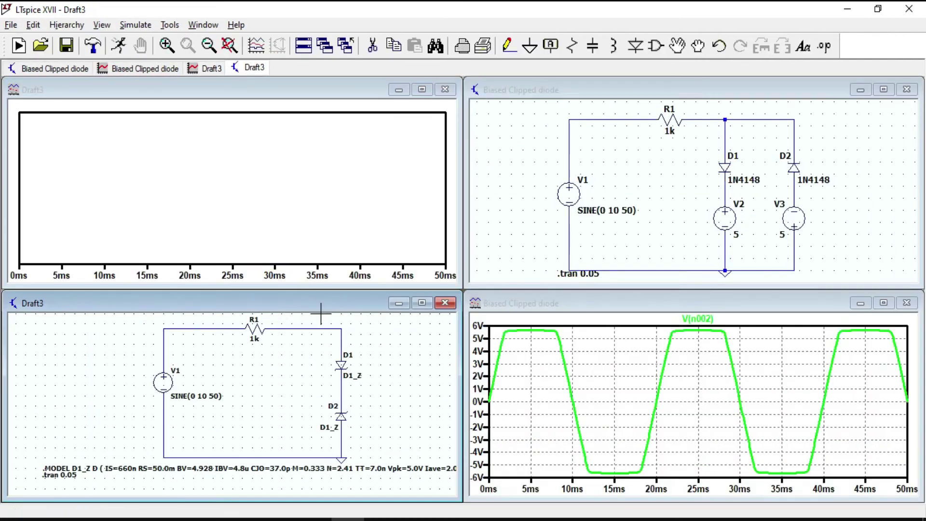
click(333, 328)
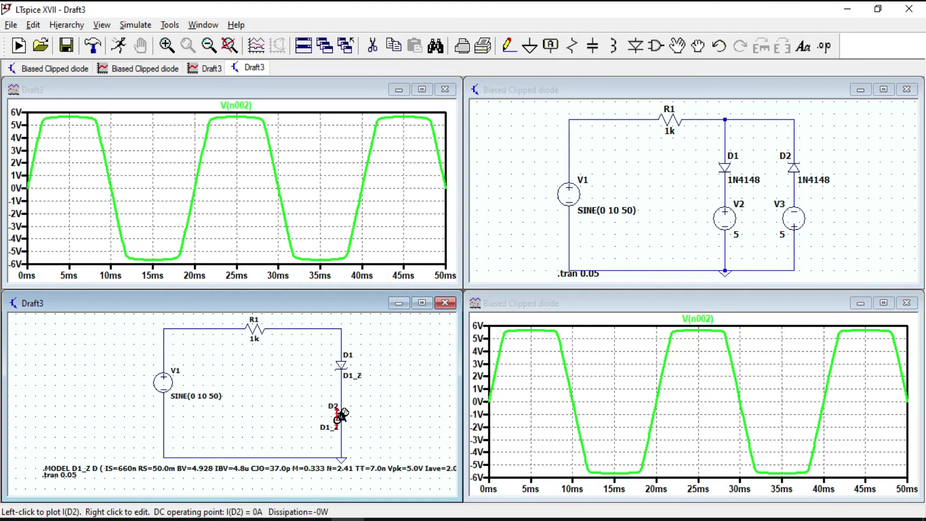
scroll(333, 390, up, 1)
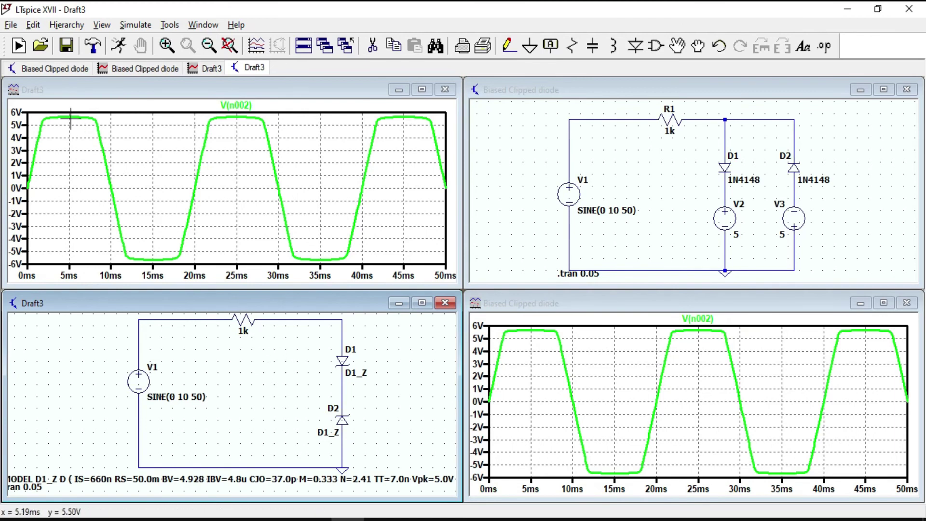
- Place cursors near 25 ms on both V(n002) traces and compare 5.6533692 V with 5.6535983 V
click(244, 104)
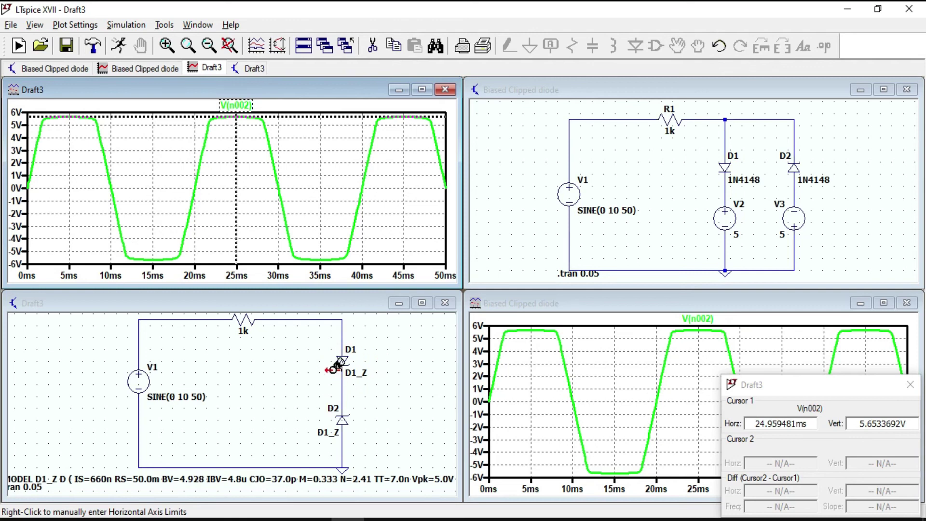
drag(858, 423, 896, 423)
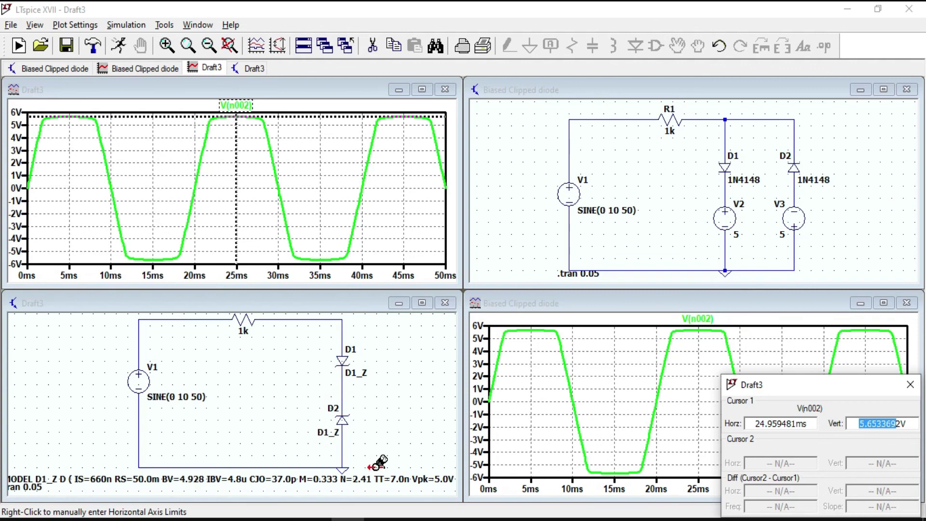
click(707, 326)
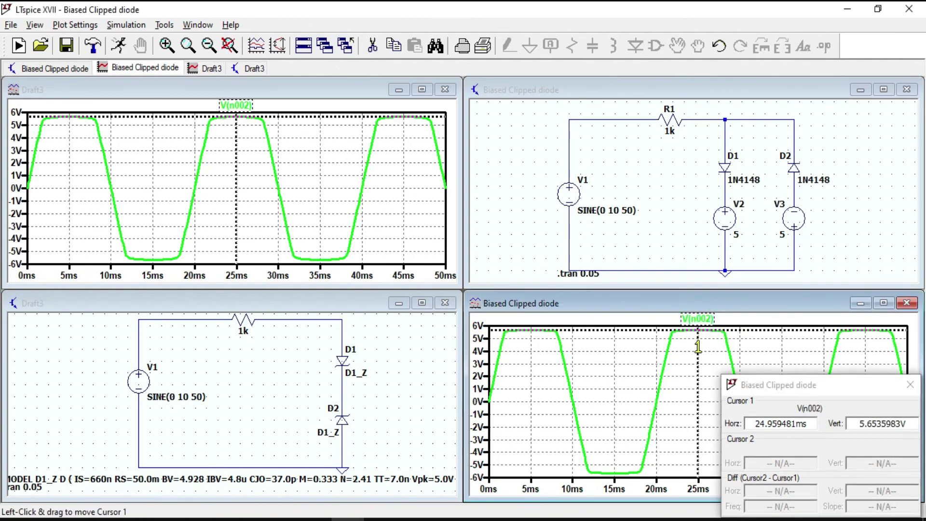
drag(837, 388, 637, 392)
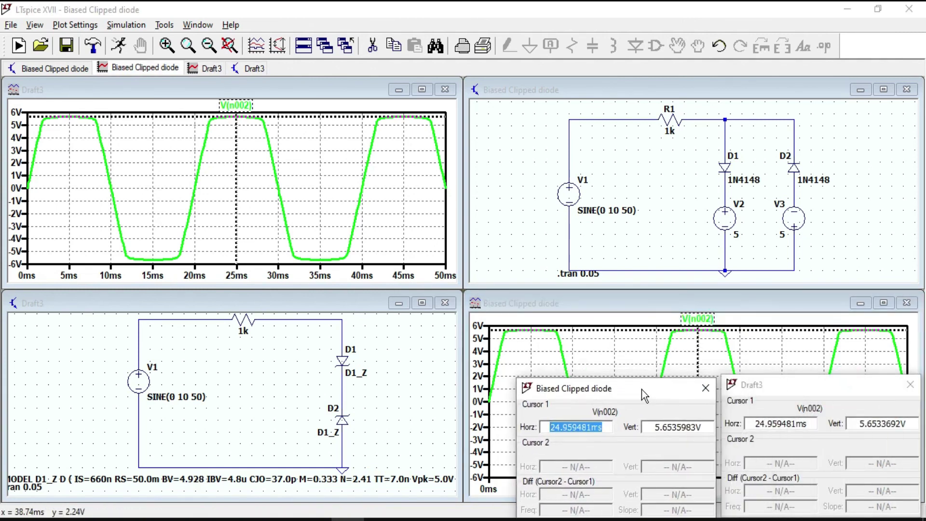
drag(676, 427, 646, 426)
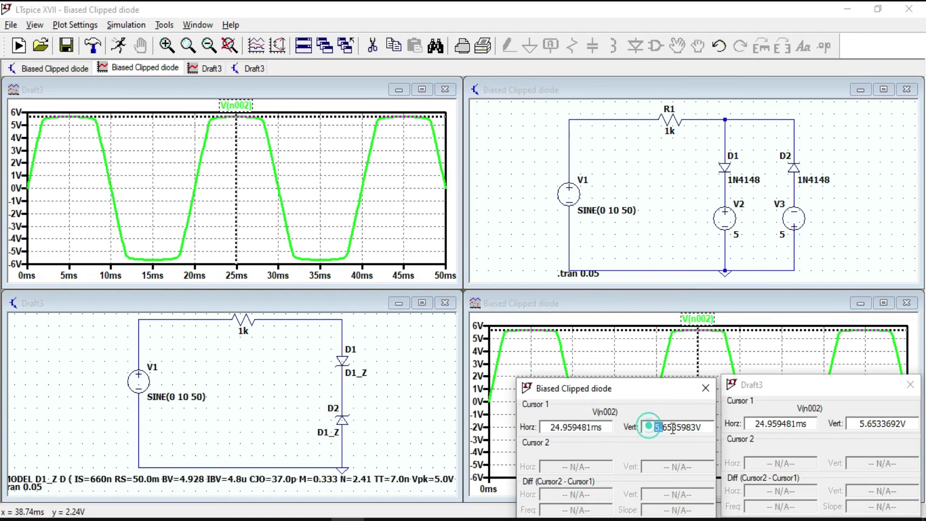
double_click(858, 427)
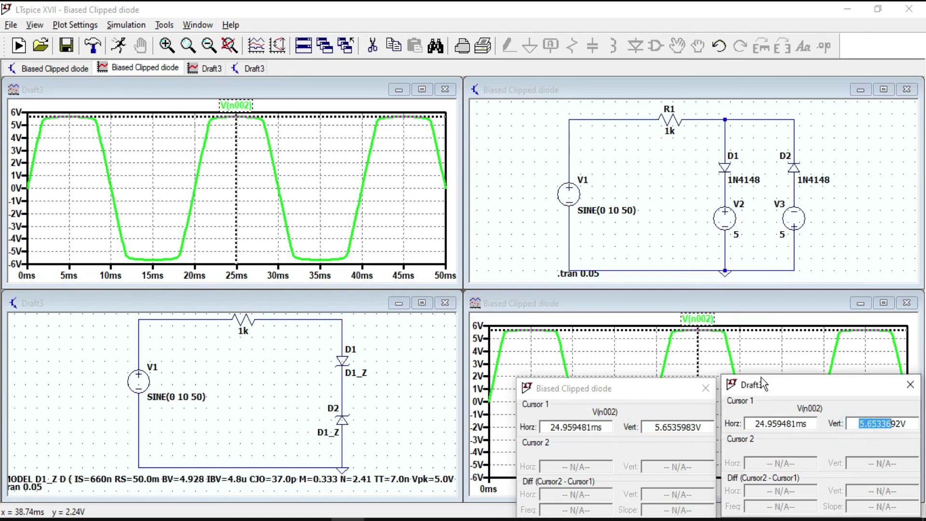
click(770, 363)
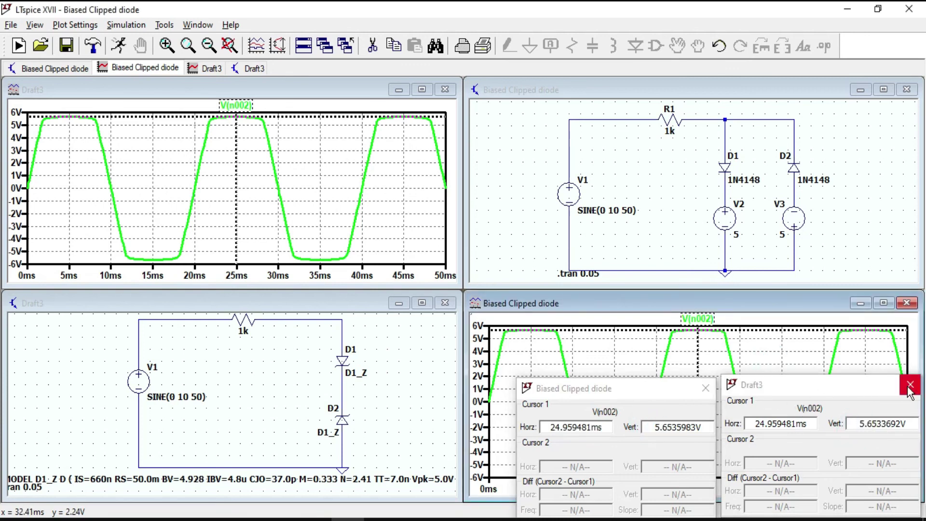